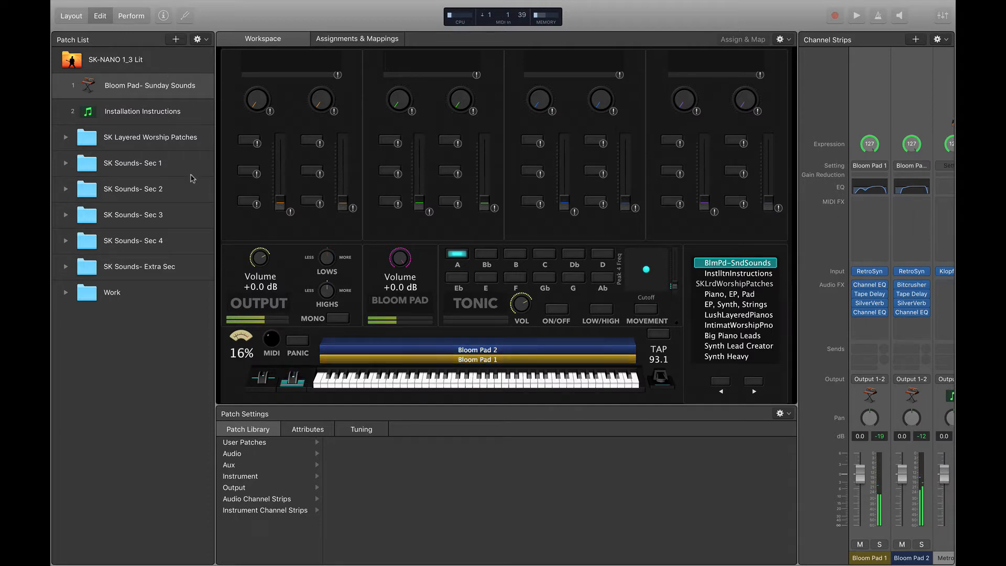
Mute Bloom Pad 1 and bypass the Bitcrusher, Tape Delay, SilverVerb and Channel EQ on Bloom Pad 2.
left_click(861, 544)
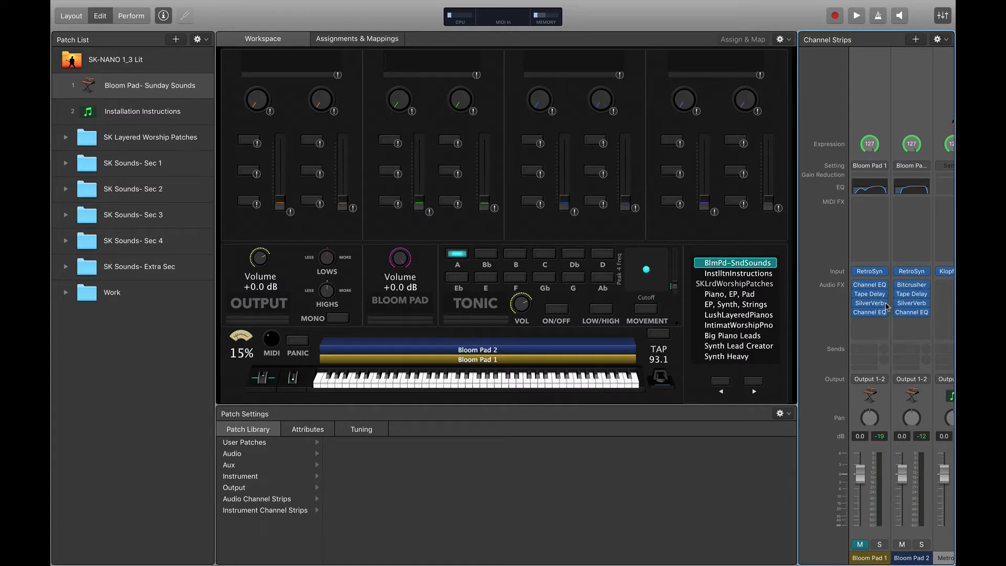
left_click(897, 296)
left_click(899, 294)
left_click(898, 303)
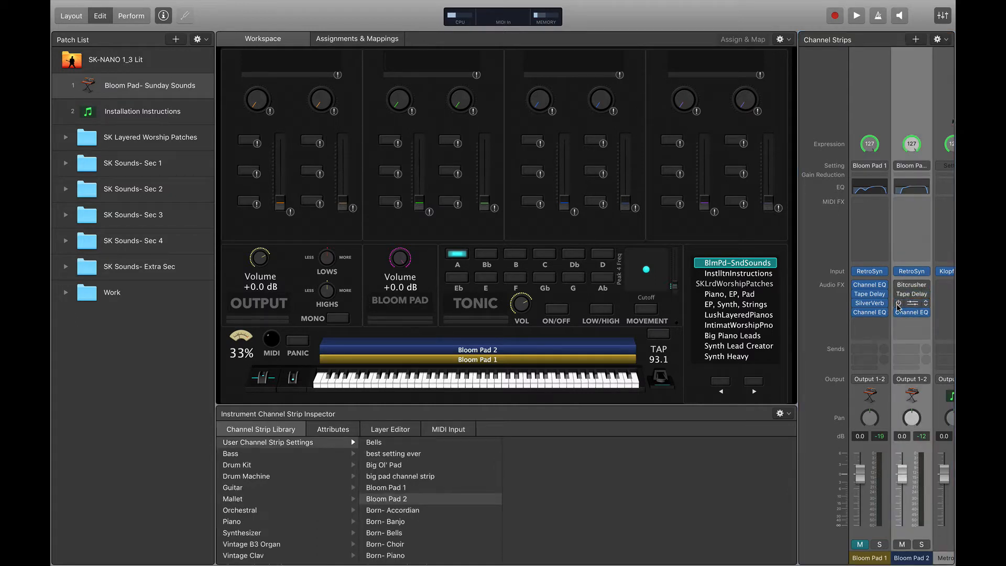
left_click(898, 313)
Open Bloom Pad 2's Retro Synth and switch its lower section from the global and controller settings to the envelopes.
left_click(912, 272)
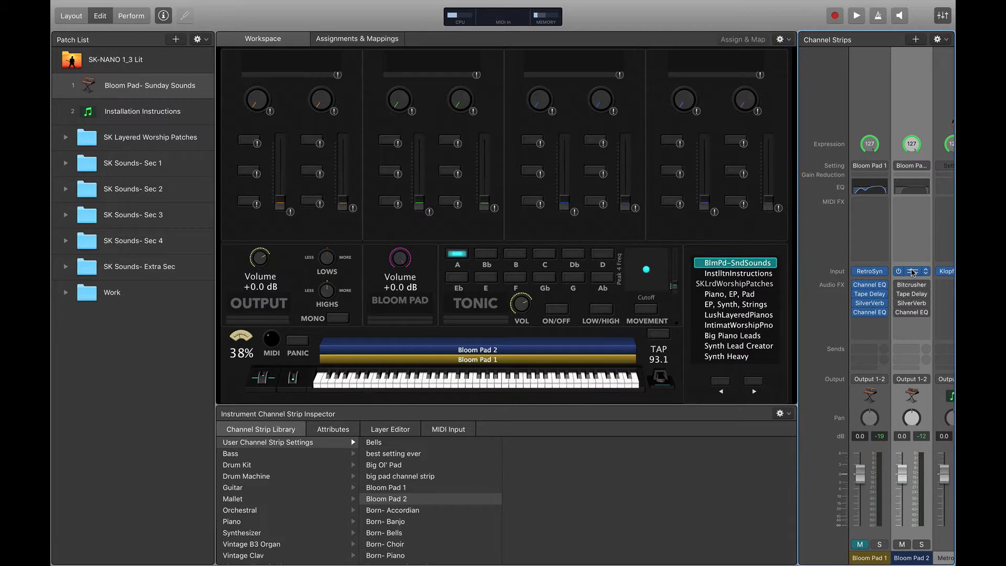
left_click(913, 272)
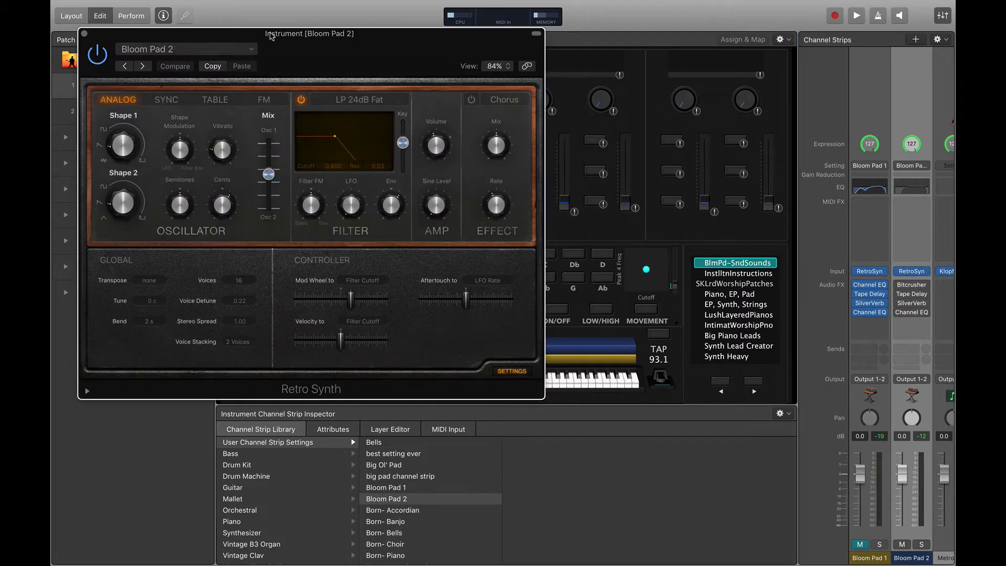
left_click_drag(300, 48, 430, 35)
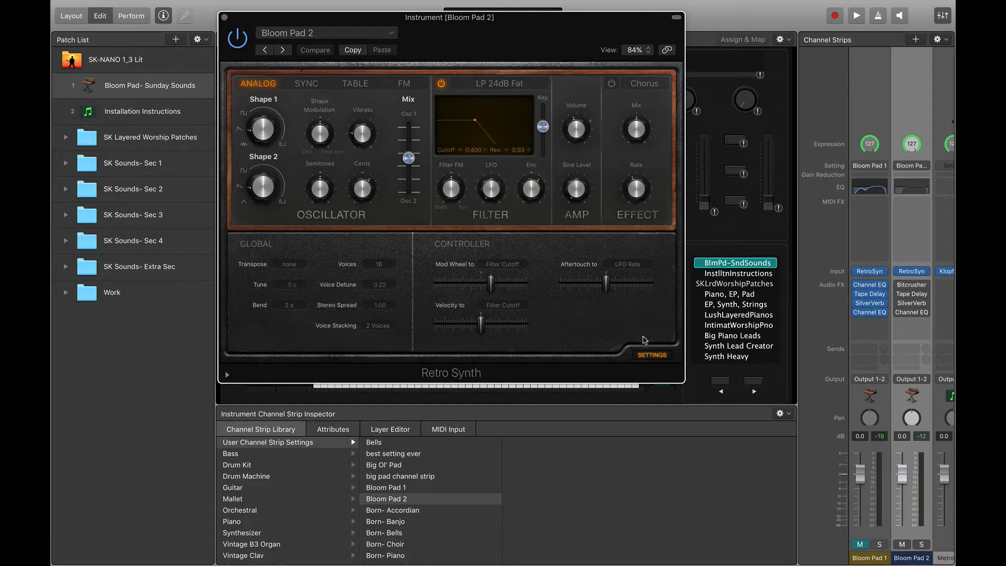
left_click(649, 355)
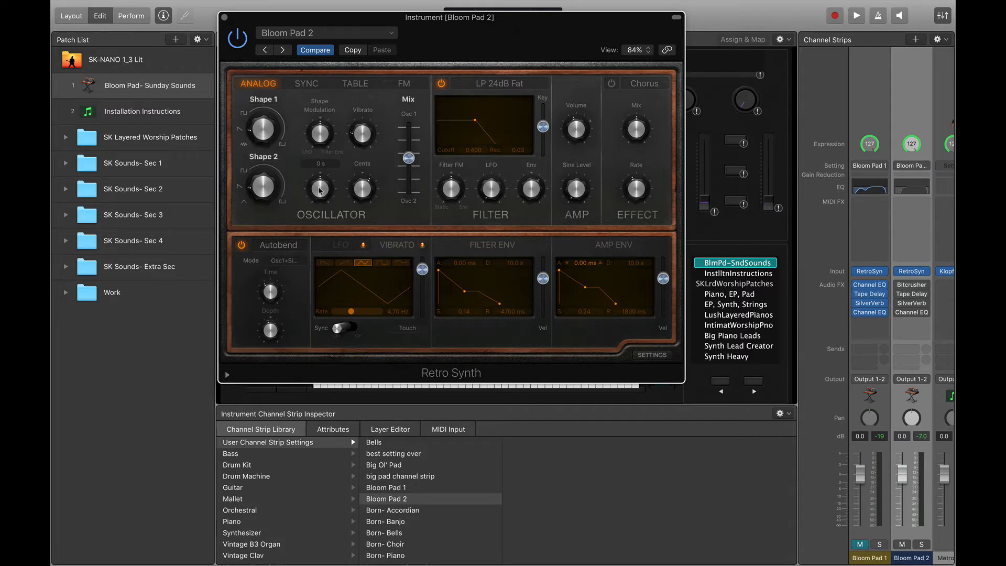
Audition the oscillator's semitone offset and set its cents detune to 19 c, briefly enabling SilverVerb to hear the result.
left_click_drag(318, 190, 316, 171)
left_click_drag(315, 167, 317, 209)
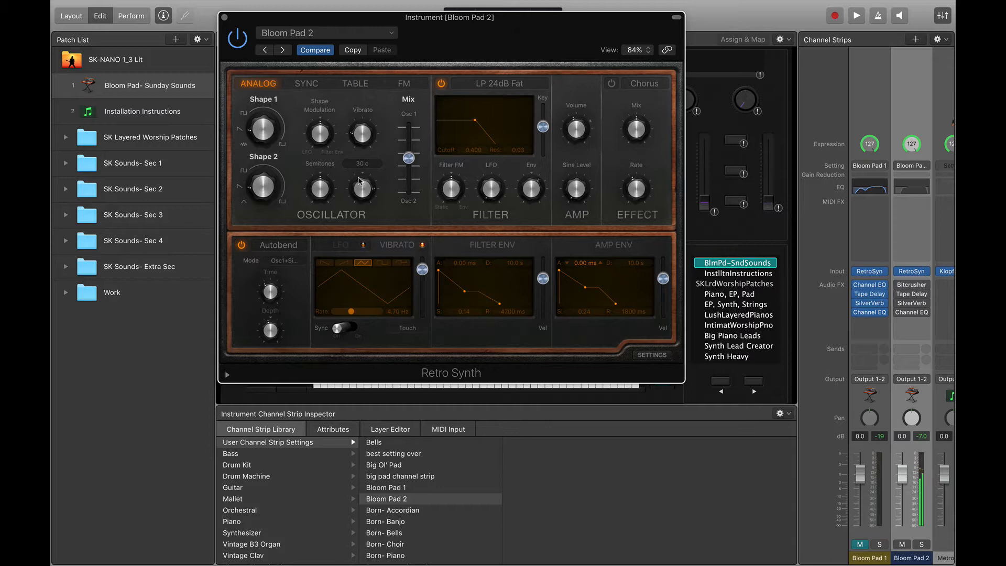
left_click(899, 303)
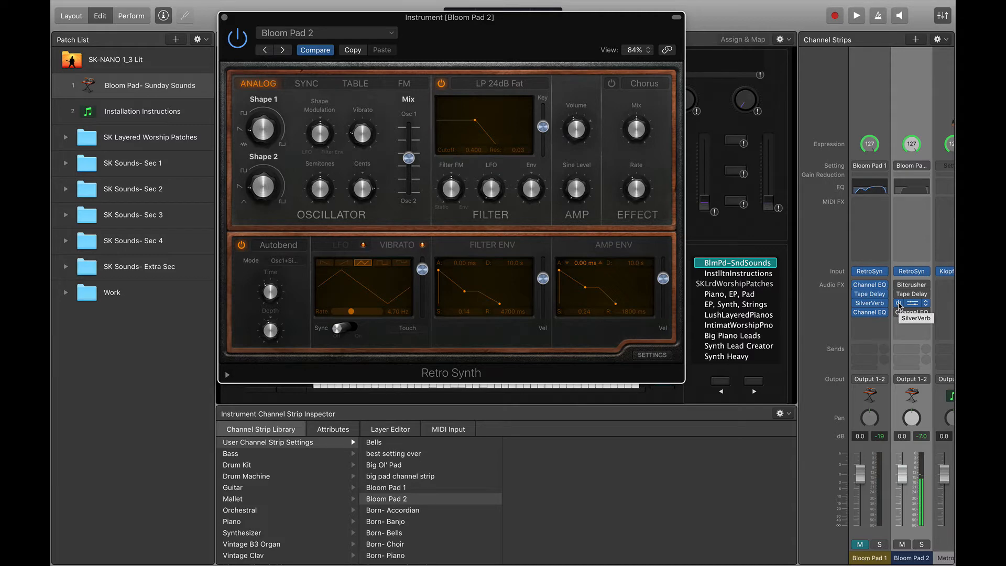
left_click_drag(363, 189, 363, 198)
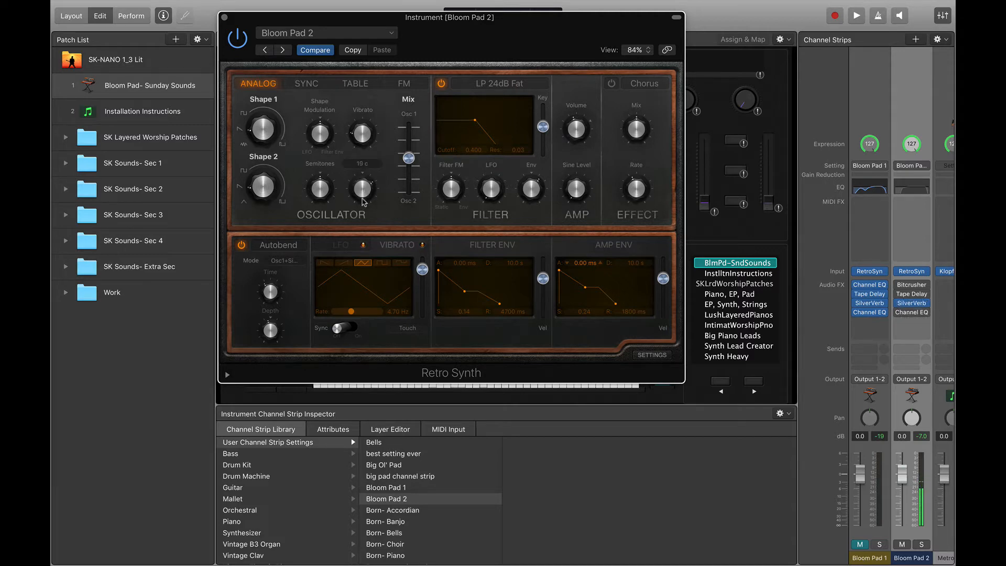
mouse_move(903, 316)
mouse_move(534, 196)
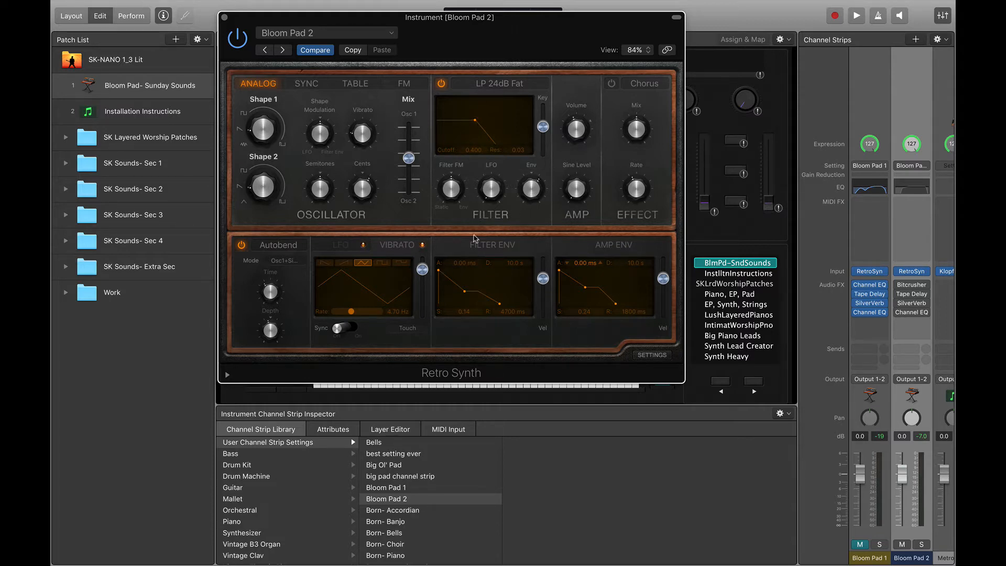
In the Retro Synth controller settings, try a mod wheel to filter cutoff amount of 0.47 and return it close to its previous value.
left_click(653, 356)
mouse_move(451, 268)
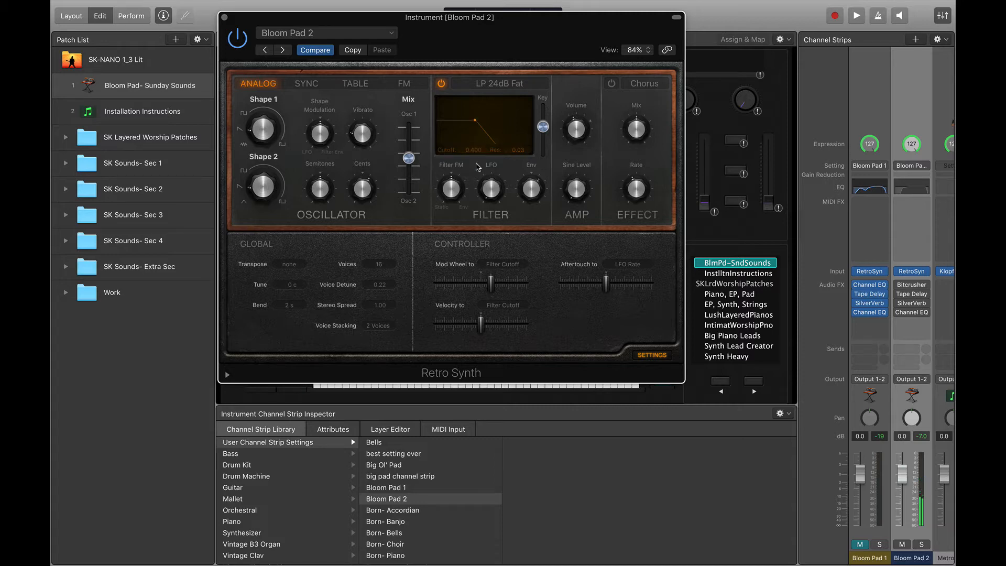
mouse_move(494, 287)
left_click_drag(492, 285, 503, 283)
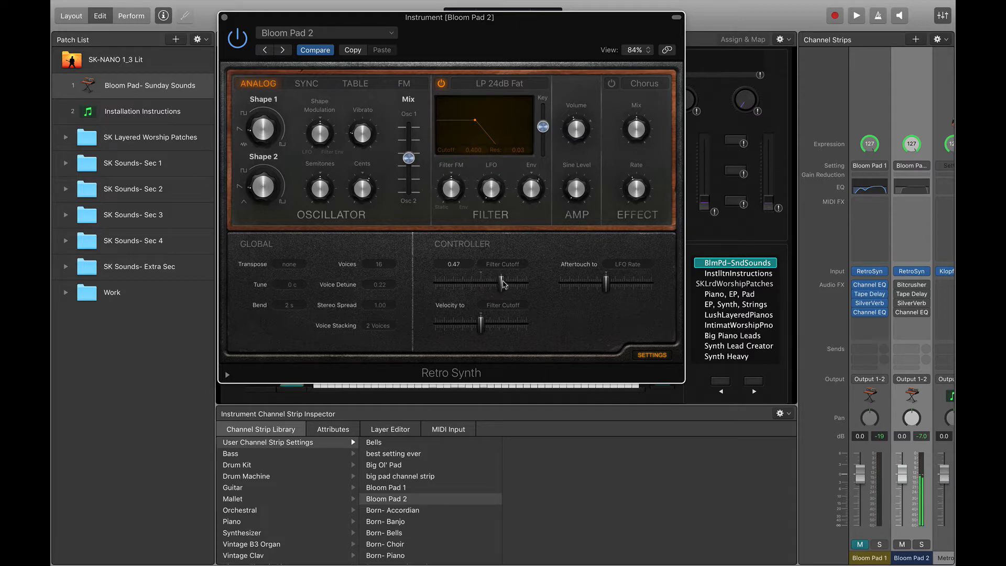
left_click_drag(503, 285, 493, 285)
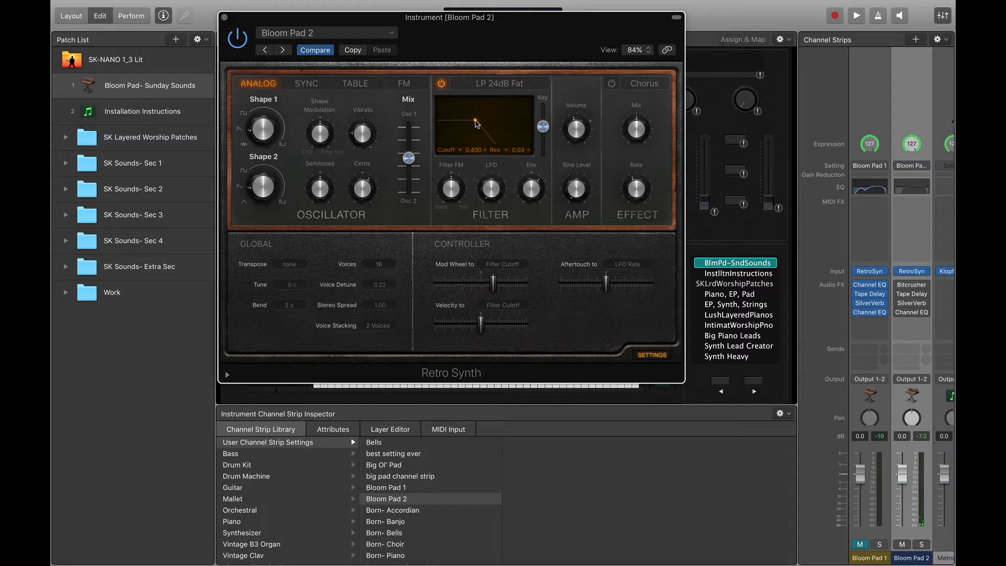
Raise the Retro Synth filter cutoff slightly, audition a higher resonance, and close the instrument window.
left_click_drag(476, 121, 485, 124)
left_click_drag(483, 123, 483, 114)
left_click_drag(483, 113, 483, 122)
left_click(224, 18)
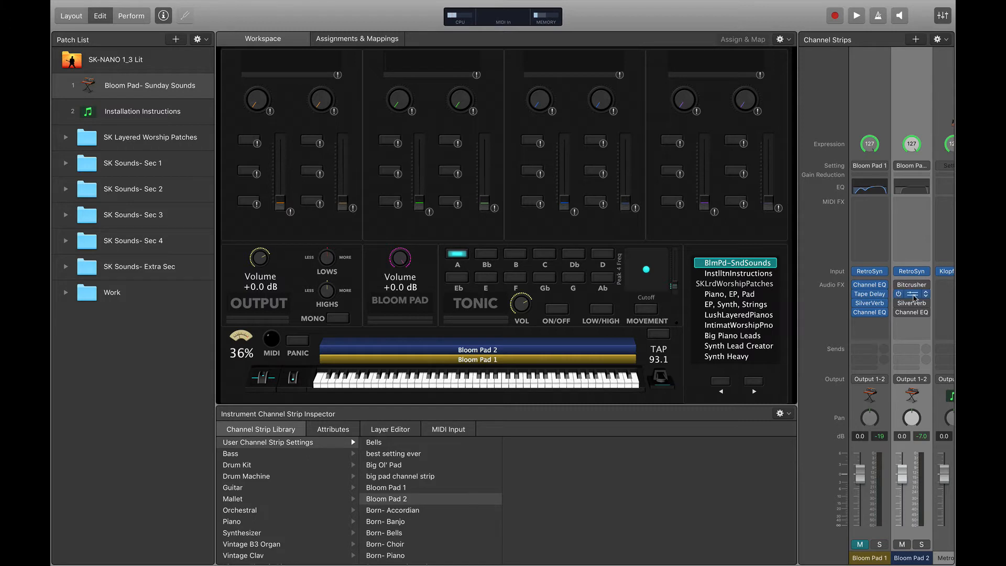
Re-enable and open Bloom Pad 2's Tape Delay and SilverVerb, placing both windows over the workspace.
left_click(912, 296)
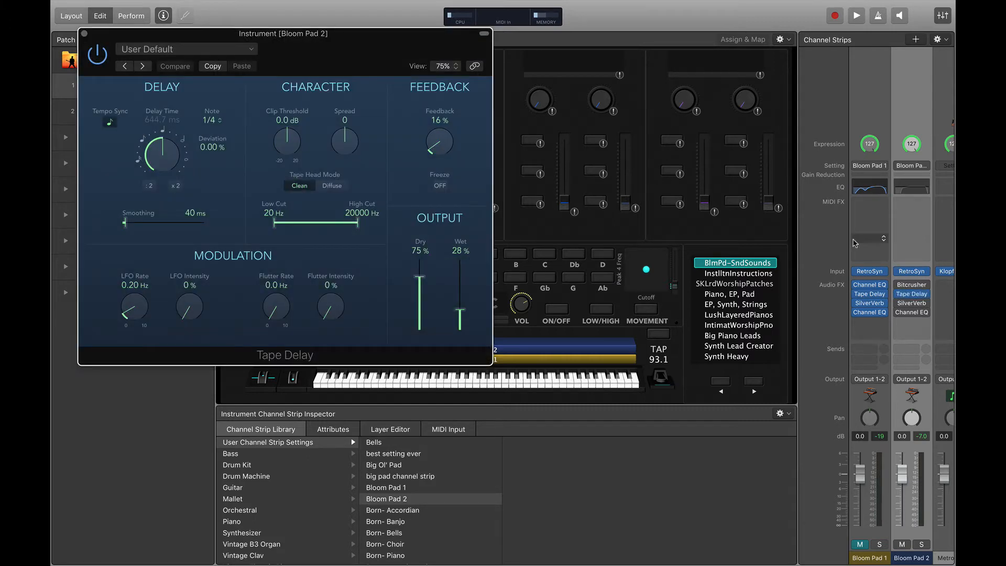
left_click_drag(338, 65, 519, 107)
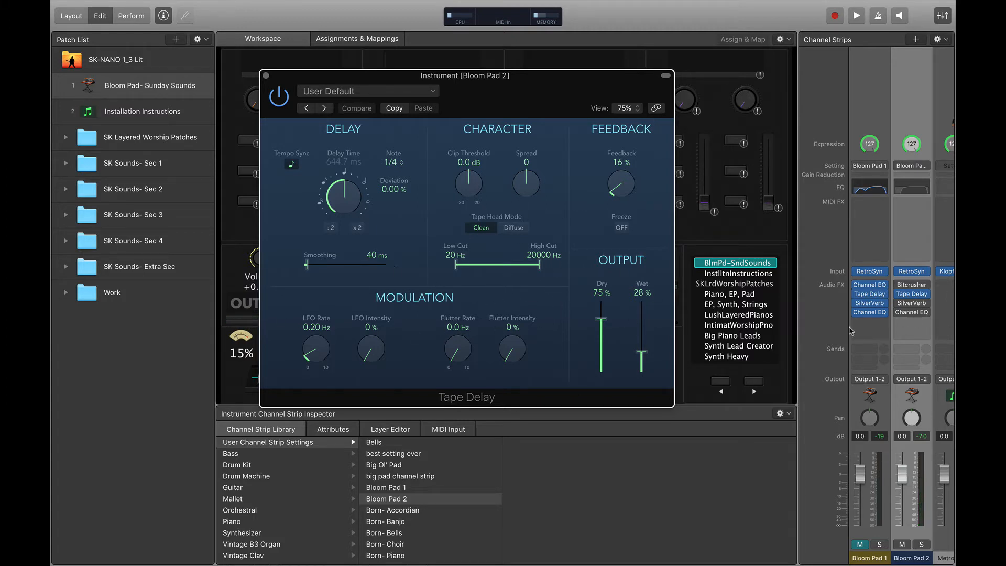
left_click(911, 303)
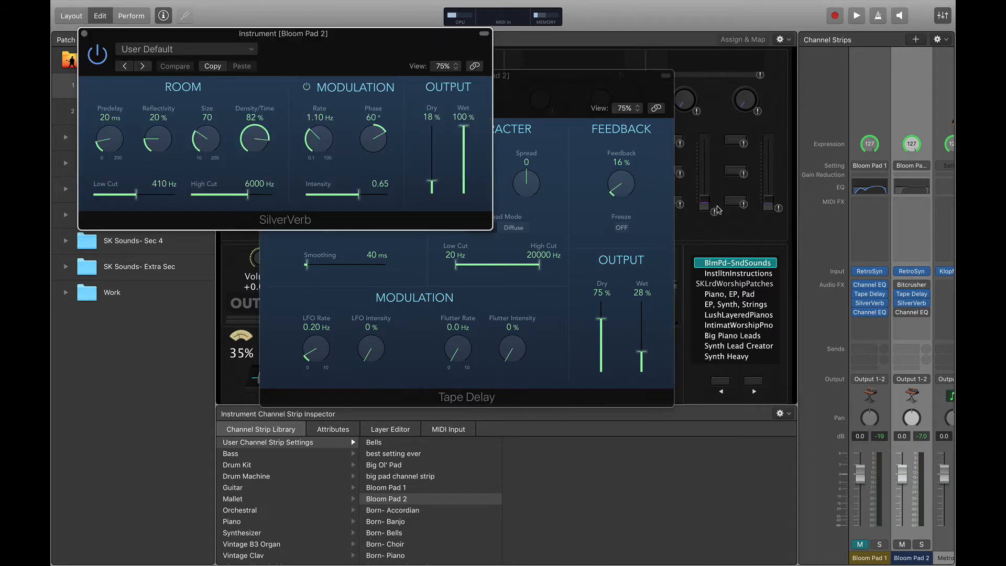
left_click_drag(362, 64, 532, 81)
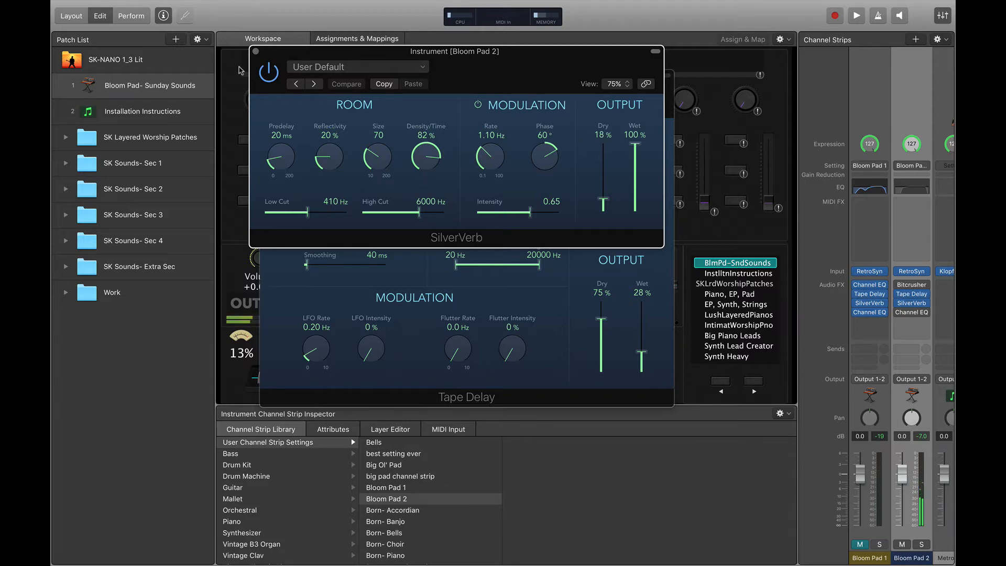
Bypass SilverVerb and turn it back on to compare Bloom Pad 2 with and without reverb.
left_click(267, 72)
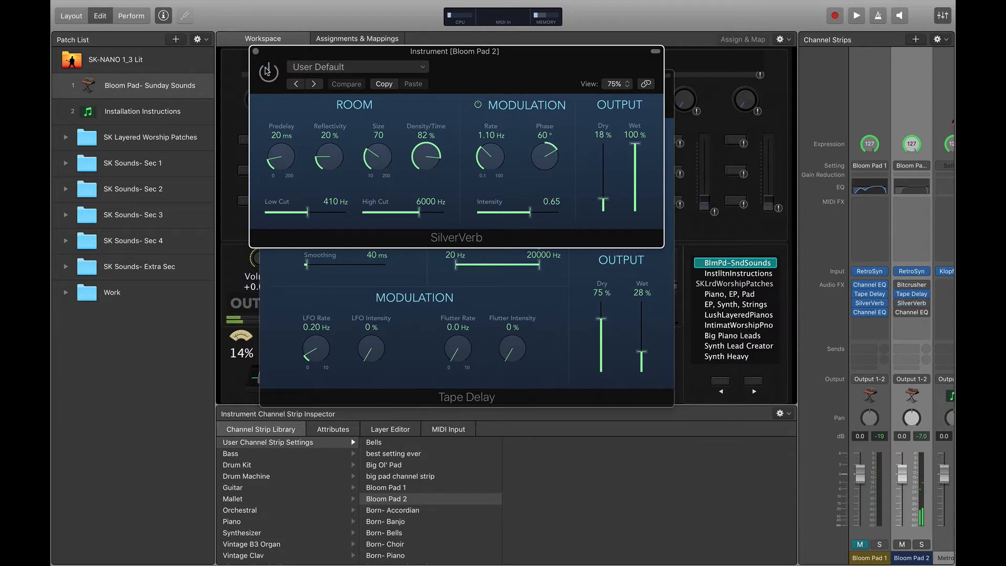
left_click(267, 72)
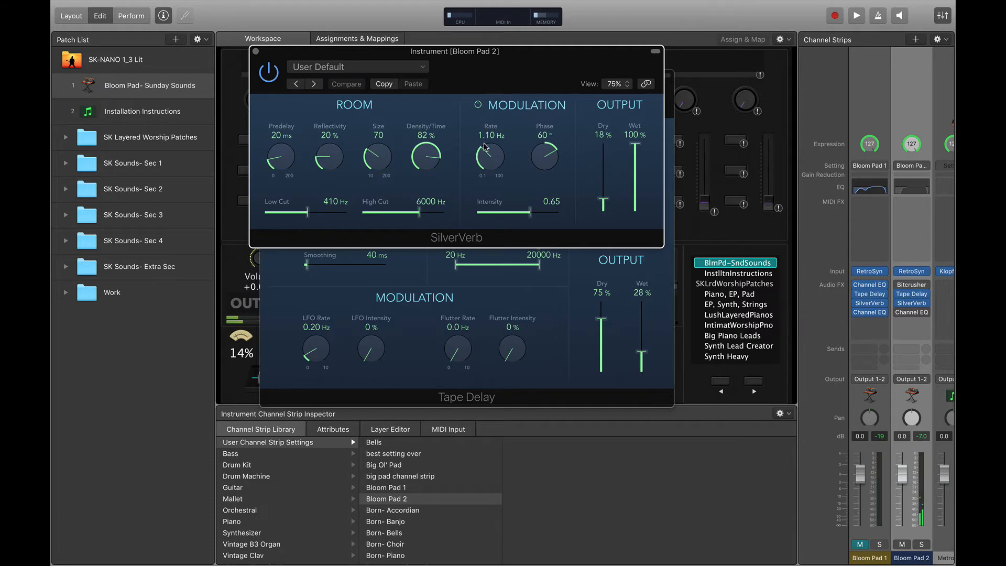
left_click_drag(517, 66, 529, 68)
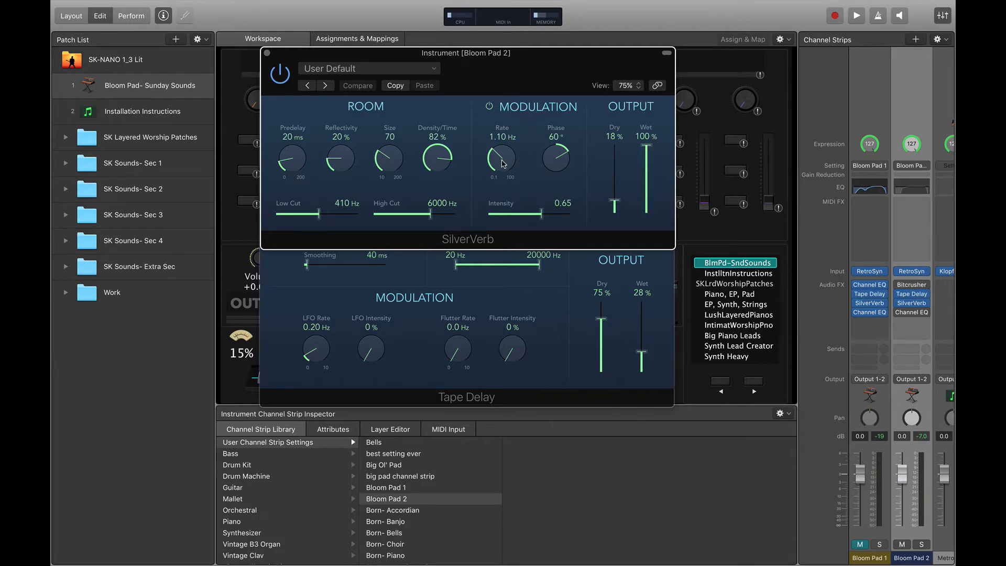
Try SilverVerb's modulation rate and an intensity of 0.89, and bring both back to around their previous values.
left_click_drag(498, 159, 503, 163)
left_click_drag(542, 213, 563, 227)
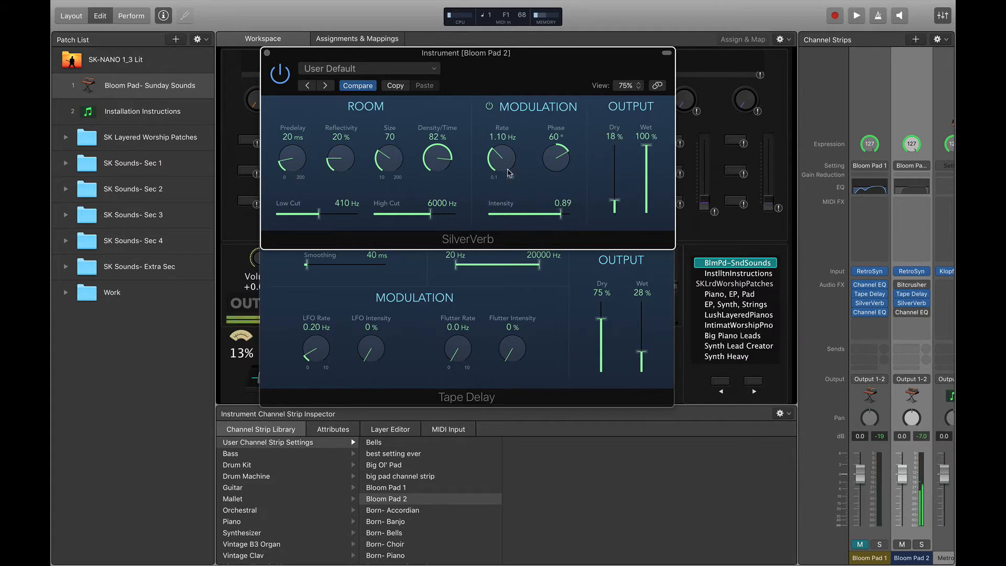
mouse_move(507, 169)
left_mouse_down()
mouse_move(504, 147)
mouse_move(505, 185)
mouse_move(501, 168)
left_mouse_up()
left_click_drag(560, 215, 543, 222)
Close the SilverVerb and Tape Delay windows, and re-enable and open Bloom Pad 2's Channel EQ.
left_click(266, 53)
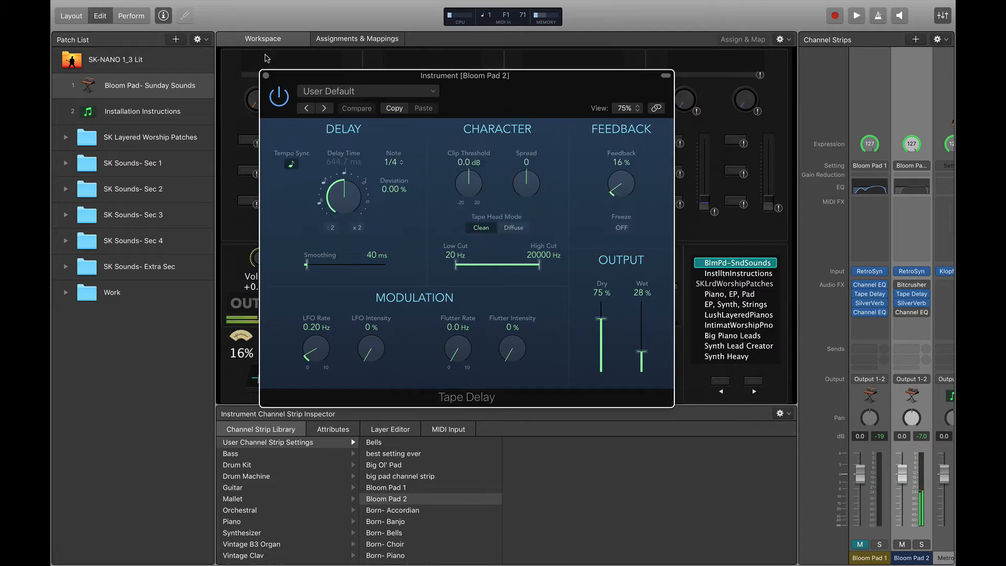
left_click(265, 75)
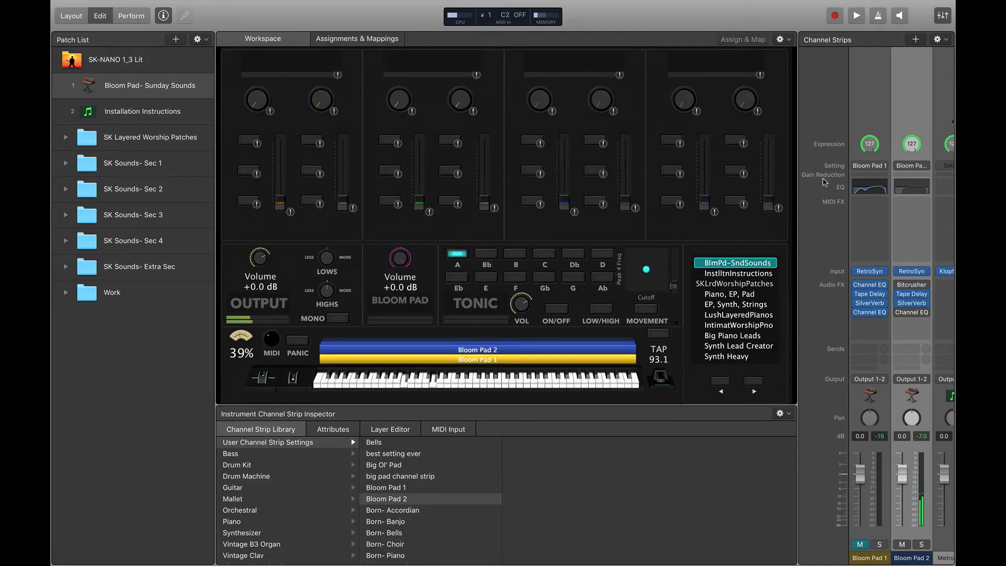
left_click(897, 313)
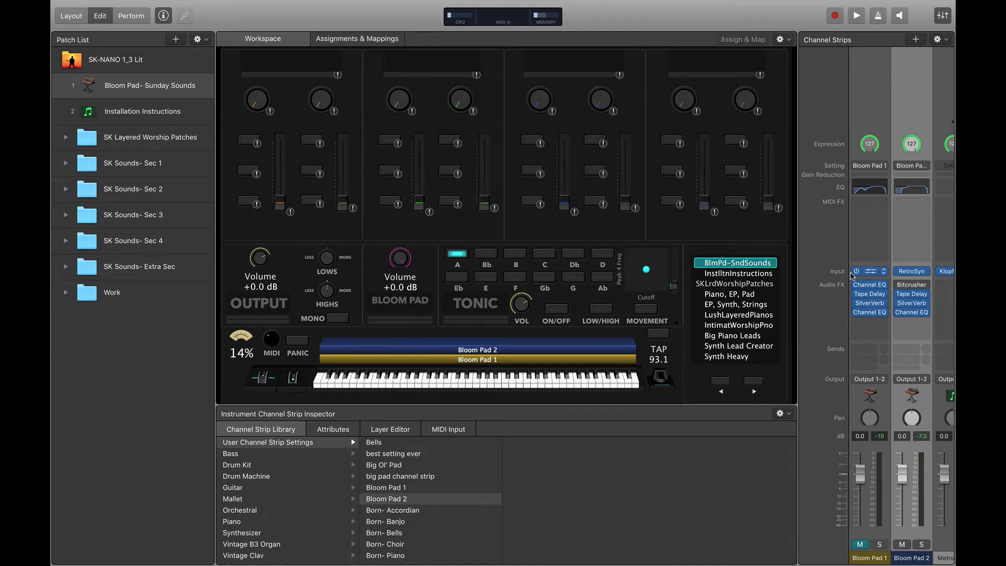
mouse_move(912, 315)
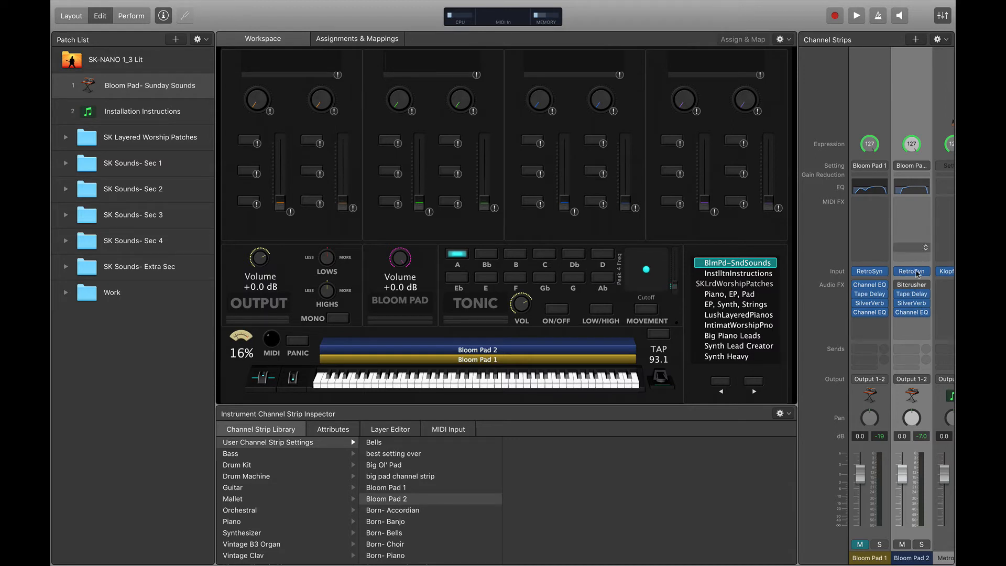
left_click(912, 313)
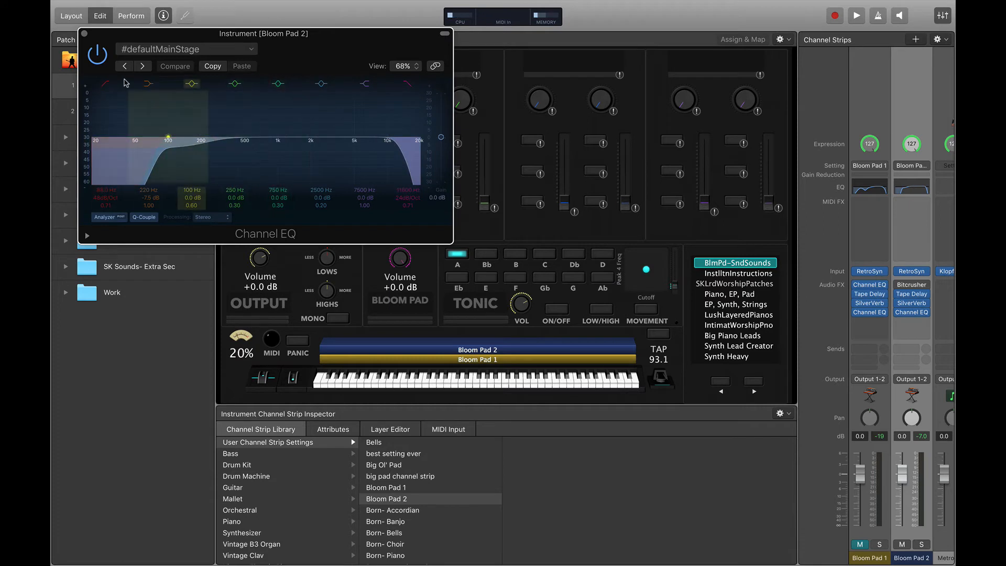
Compare Bloom Pad 2's sound with the Channel EQ bypassed and enabled, toggling its analyzer along the way.
left_click(102, 61)
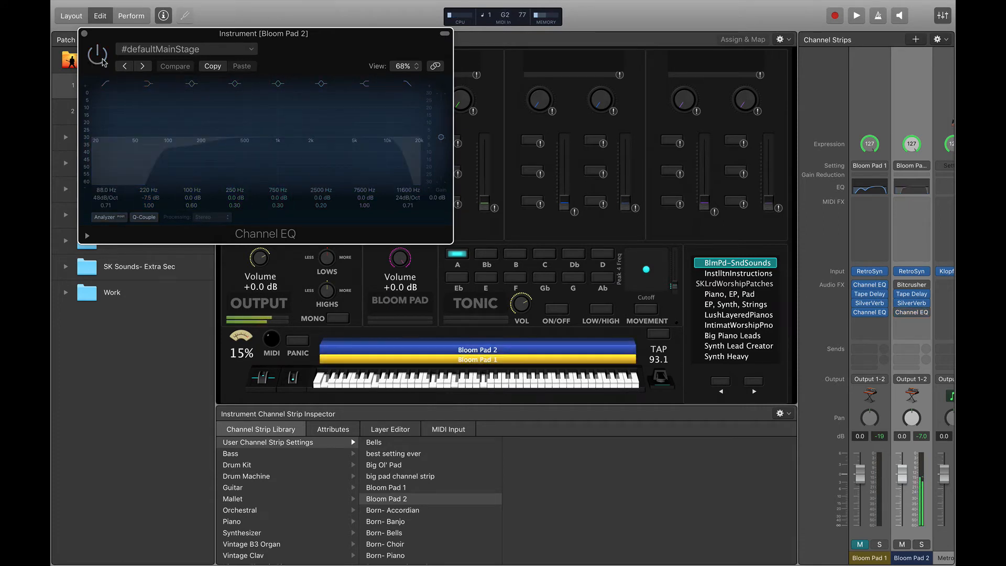
left_click(98, 55)
left_click(105, 217)
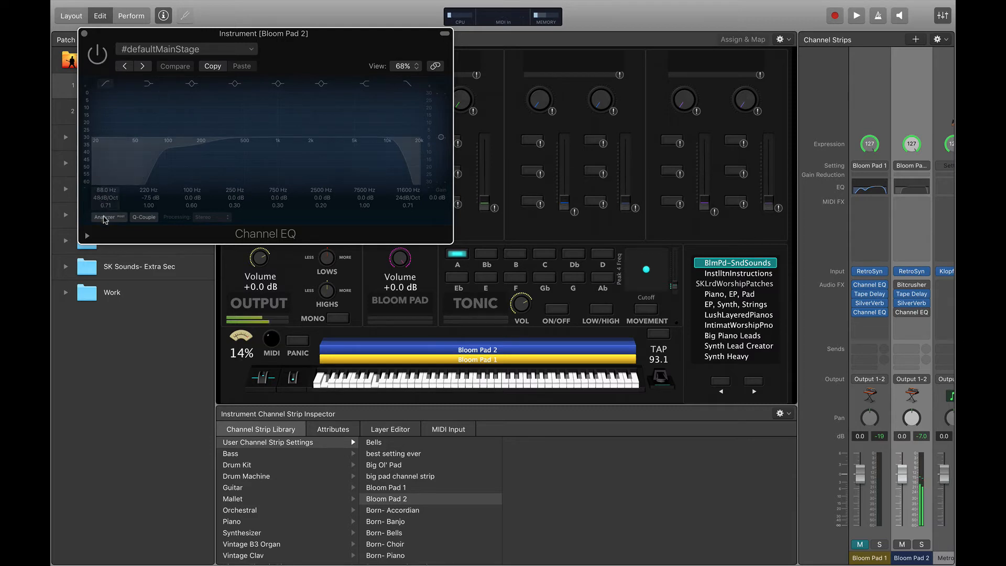
left_click(105, 218)
left_click(97, 54)
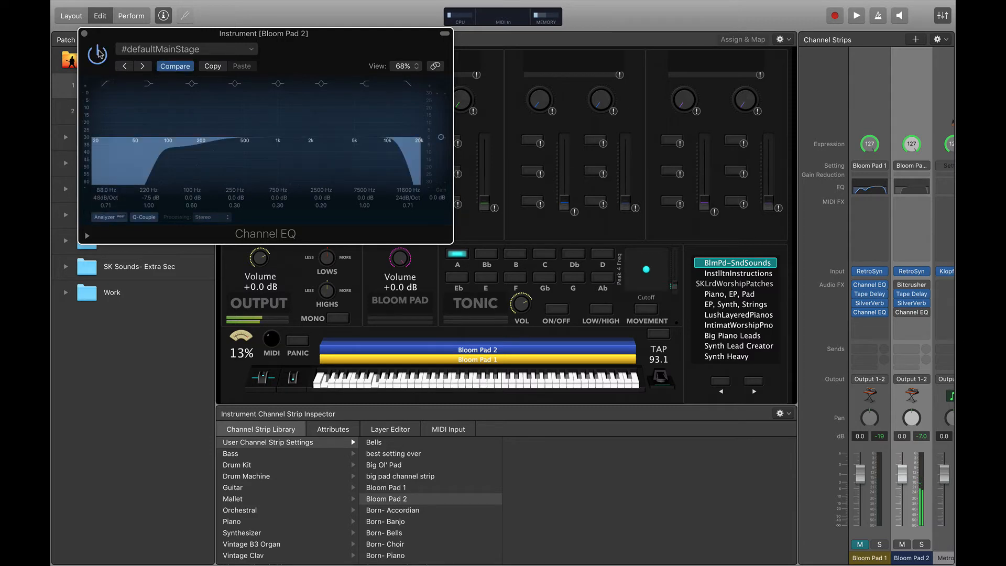
Turn the Channel EQ's low-cut band off and on again to compare the low end, and close the EQ window.
left_click(106, 84)
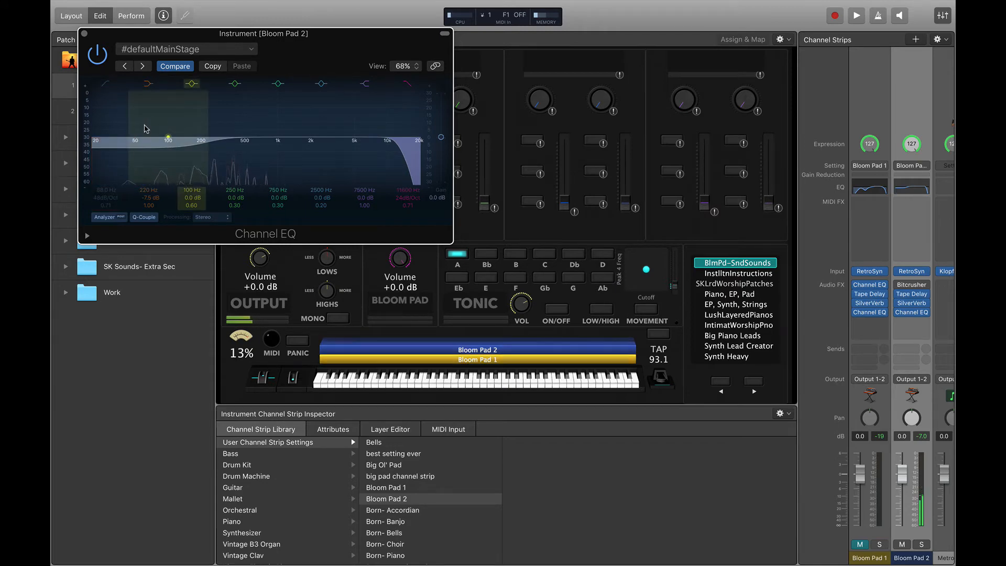
left_click(106, 85)
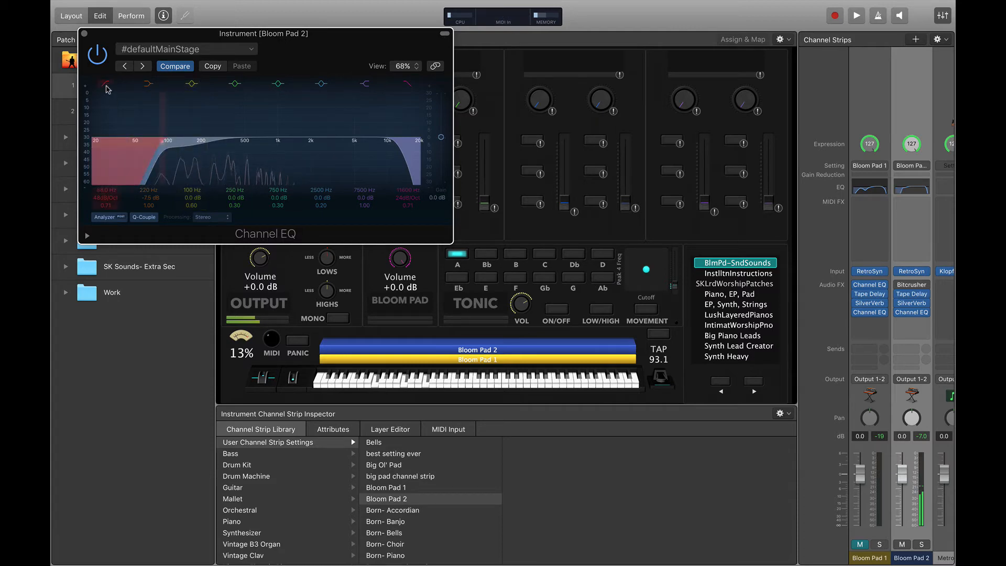
left_click(84, 34)
Re-enable and open Bloom Pad 2's Bitcrusher and raise its mix to 46.20 %.
mouse_move(869, 299)
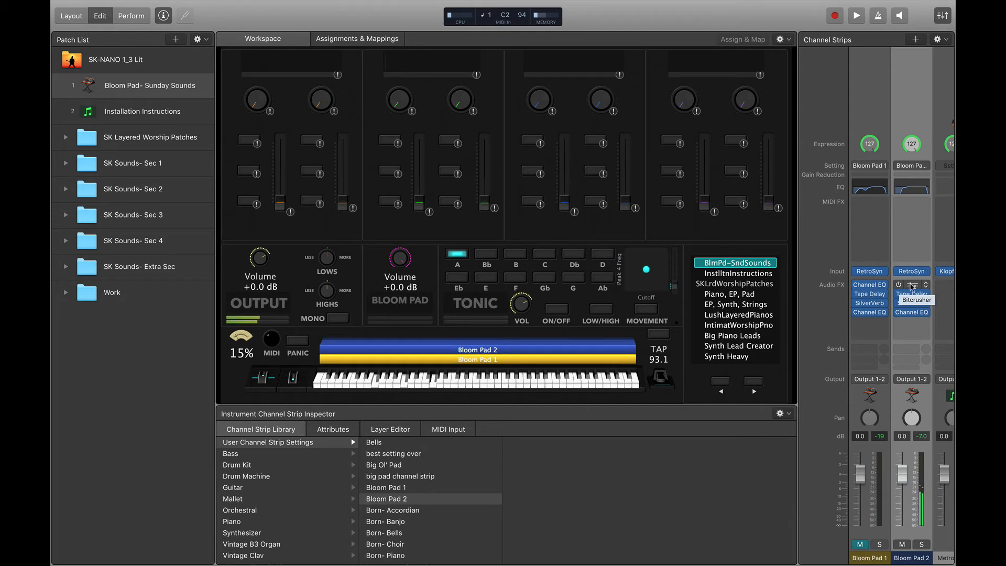
left_click(910, 285)
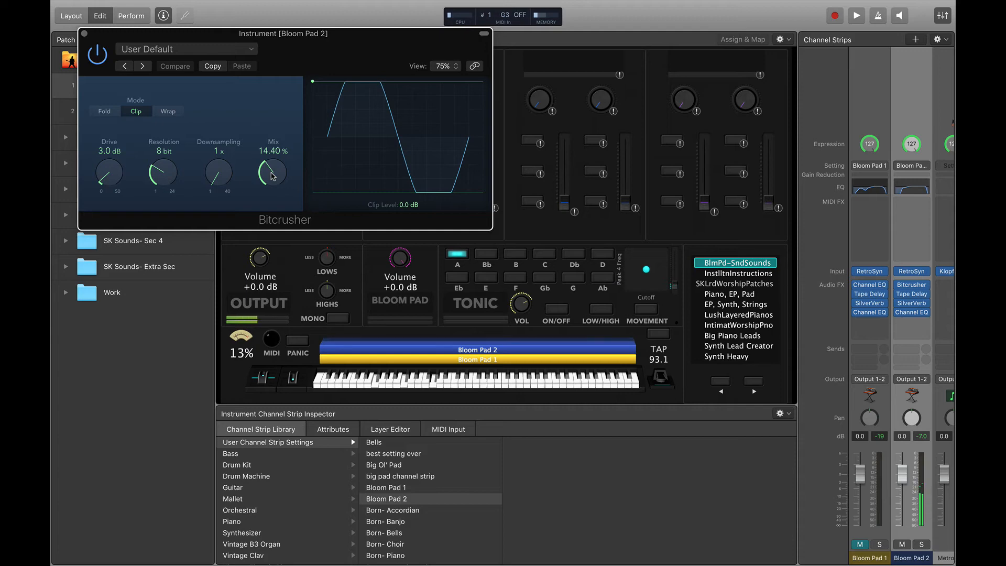
left_click_drag(273, 175, 265, 126)
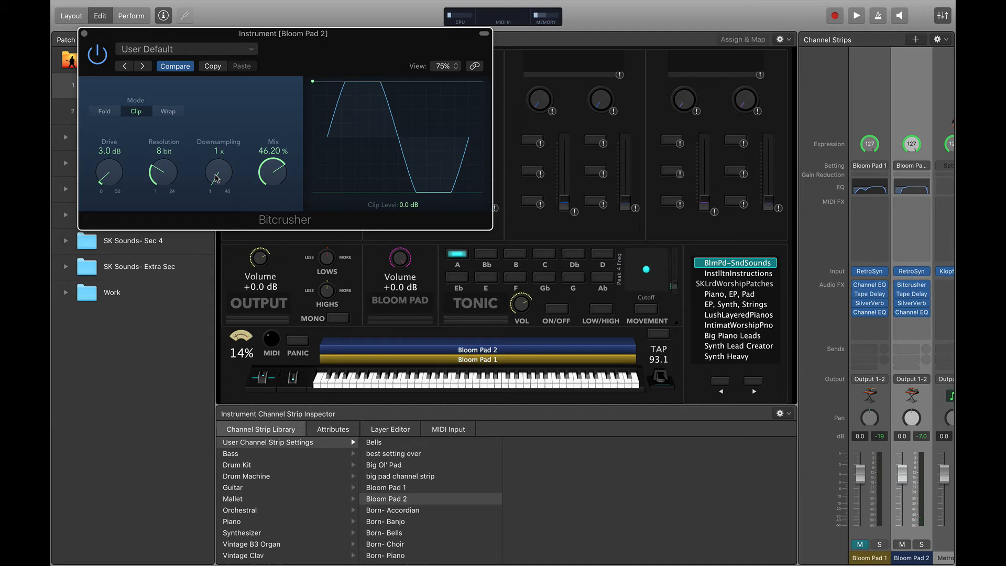
Lower the mix of Bloom Pad 2's Bitcrusher to 23.00 %.
mouse_move(215, 178)
left_mouse_down()
mouse_move(215, 129)
mouse_move(221, 183)
left_mouse_up()
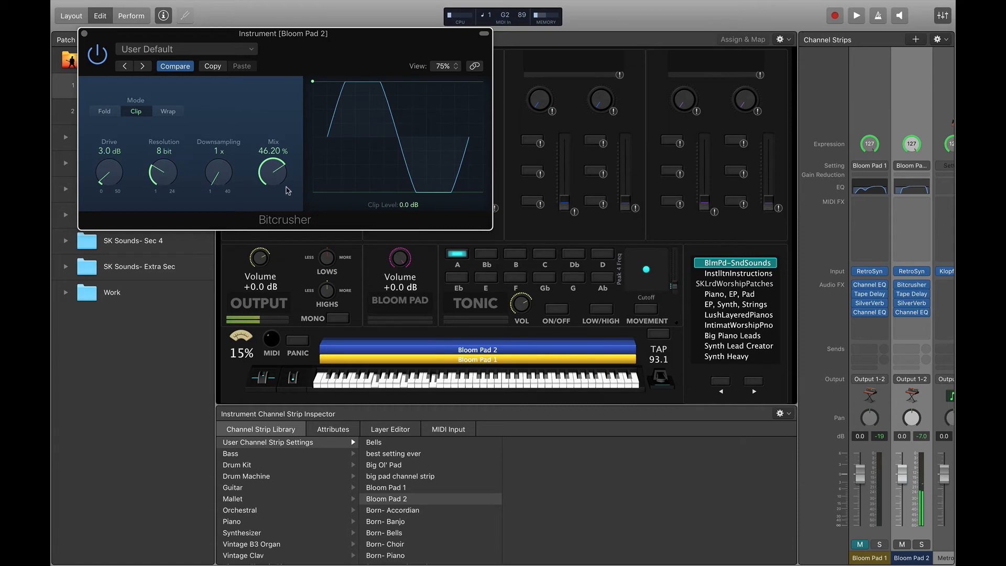
left_click_drag(270, 169, 272, 204)
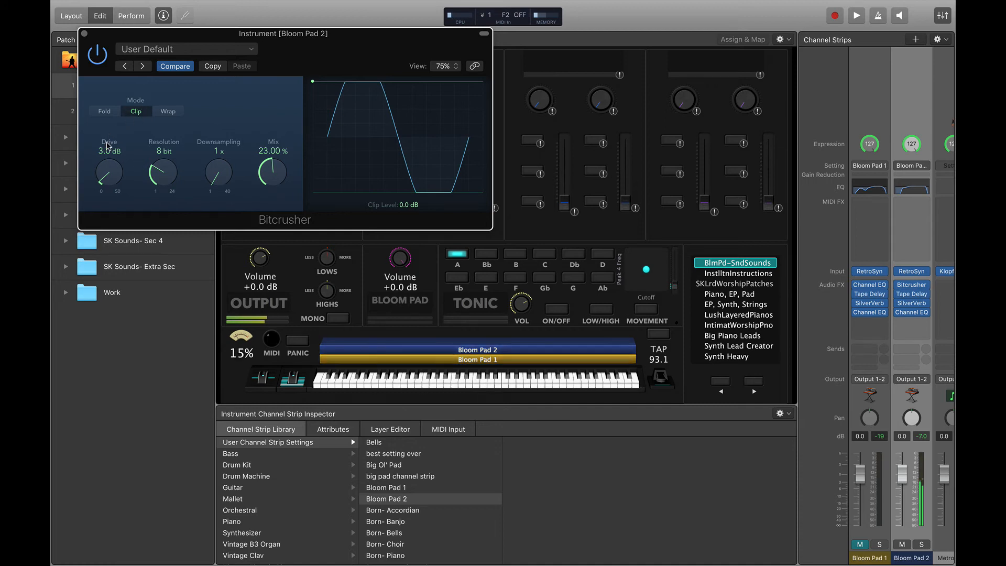
Audition the Bitcrusher's distortion by raising its drive to 26.0 dB, and return the drive to 3.0 dB.
left_click_drag(112, 164, 109, 135)
left_click_drag(108, 143, 107, 90)
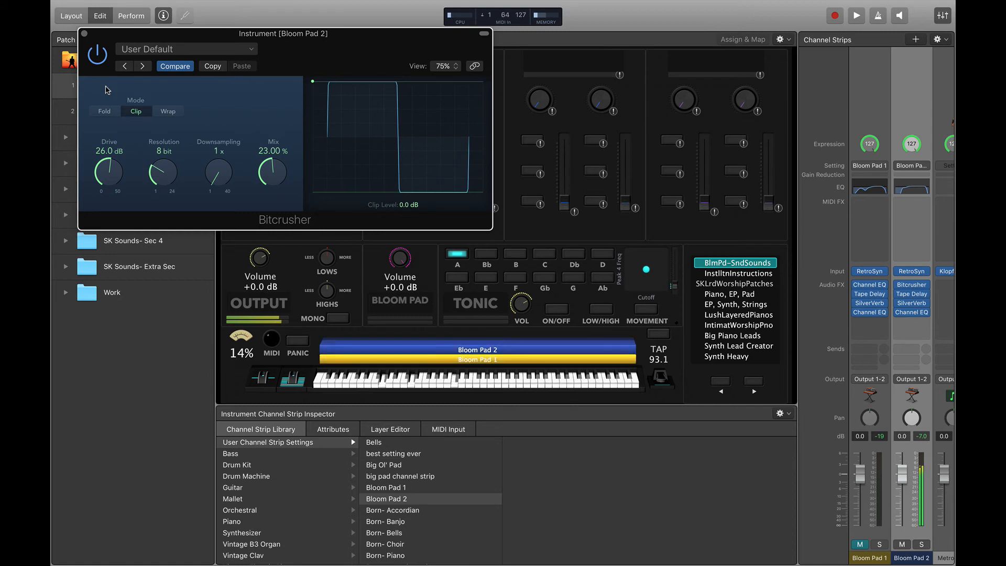
left_click_drag(110, 171, 109, 201)
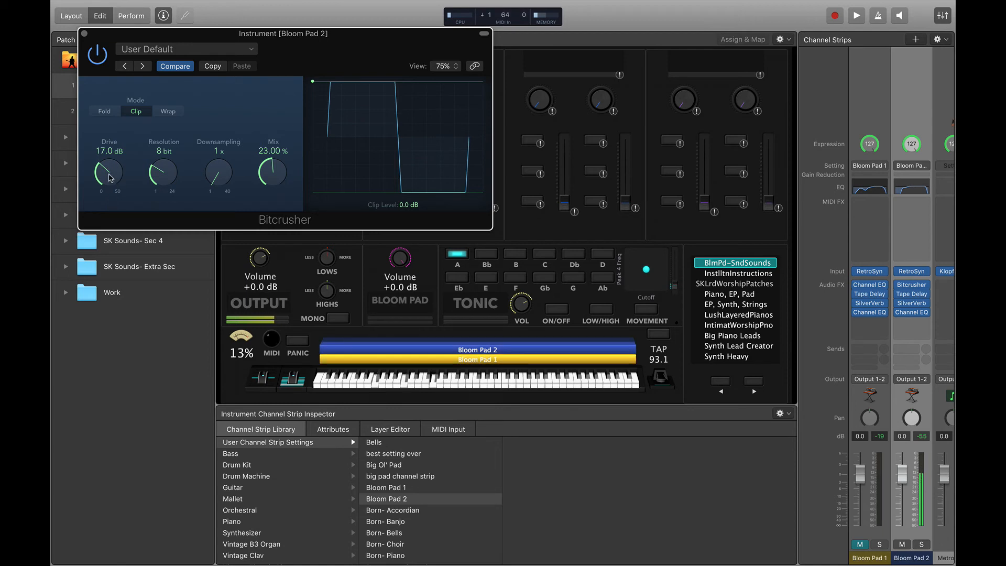
left_click_drag(110, 177, 118, 229)
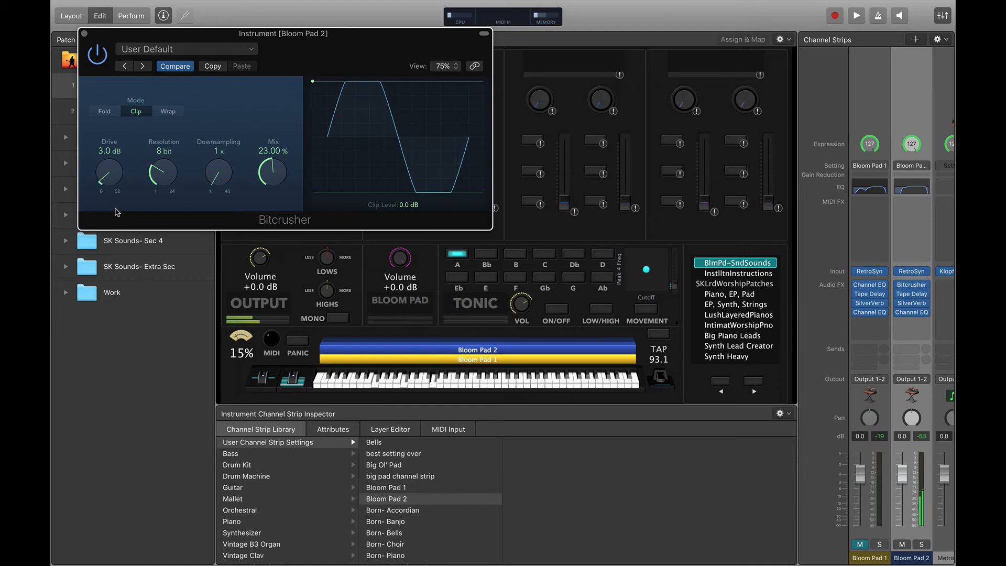
Close the Bitcrusher window, and unmute and solo the Bloom Pad 1 channel strip.
left_click(83, 33)
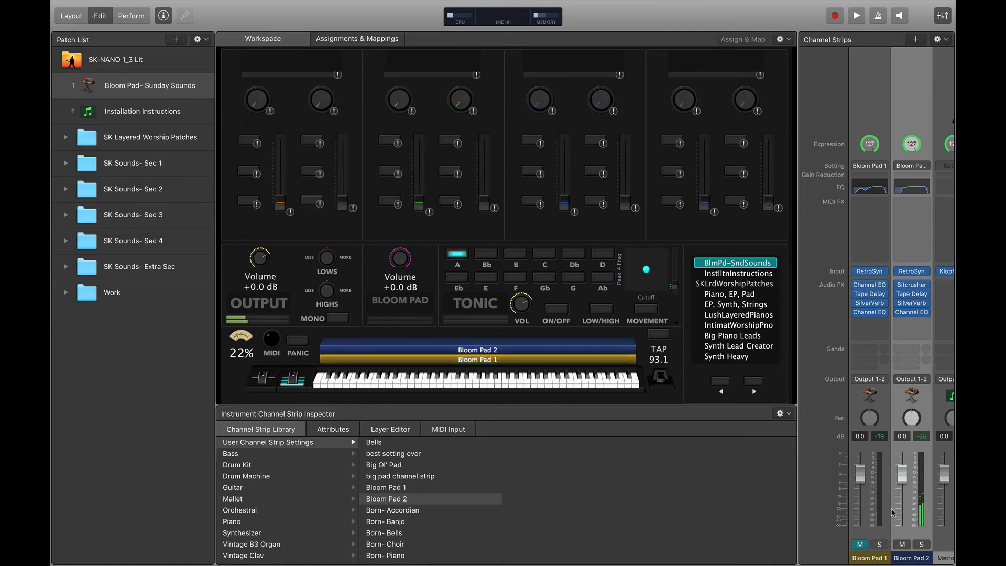
mouse_move(881, 277)
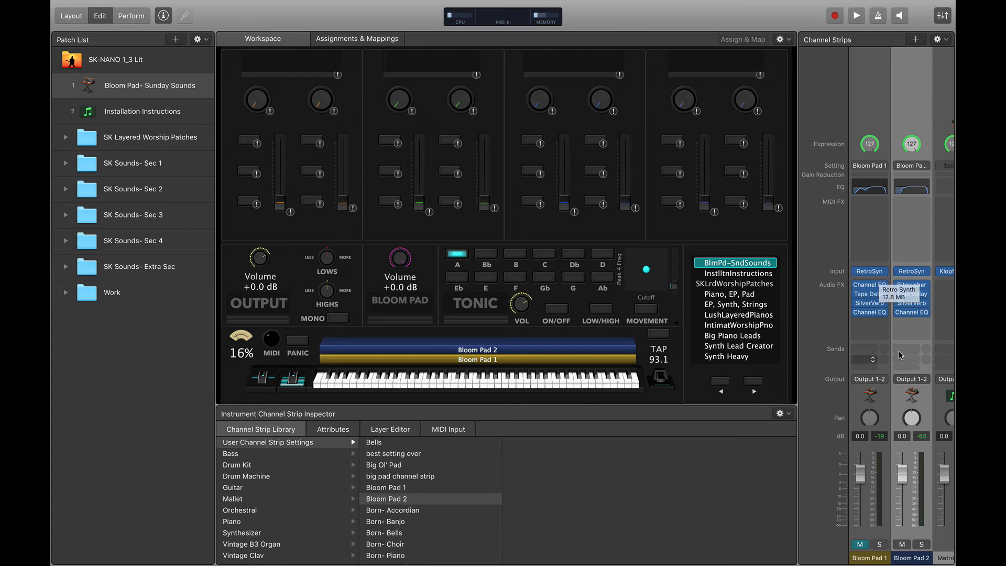
left_click(860, 545)
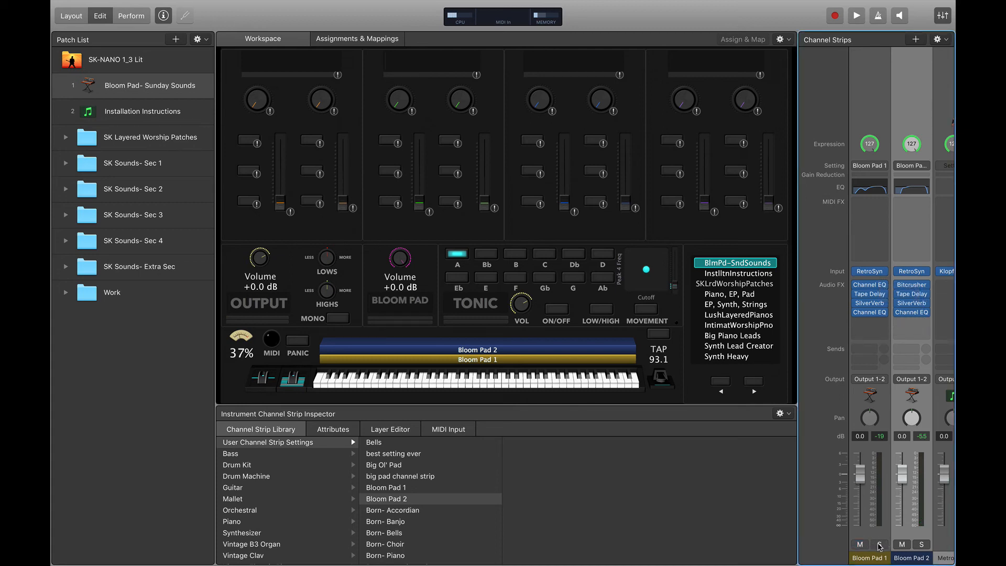
left_click(879, 545)
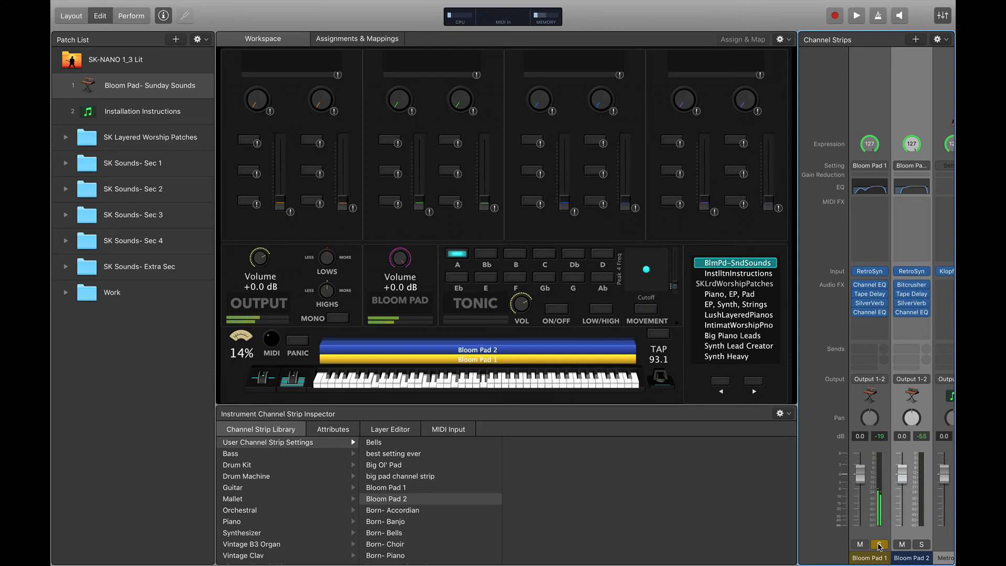
Inspect the Retro Synth settings of Bloom Pad 1 and close the instrument window.
left_click(871, 271)
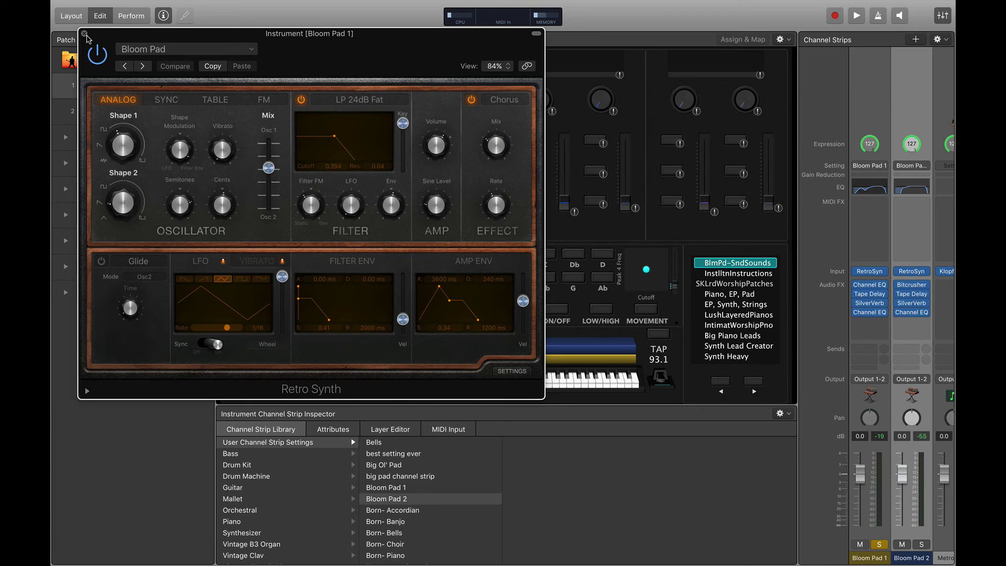
left_click(84, 33)
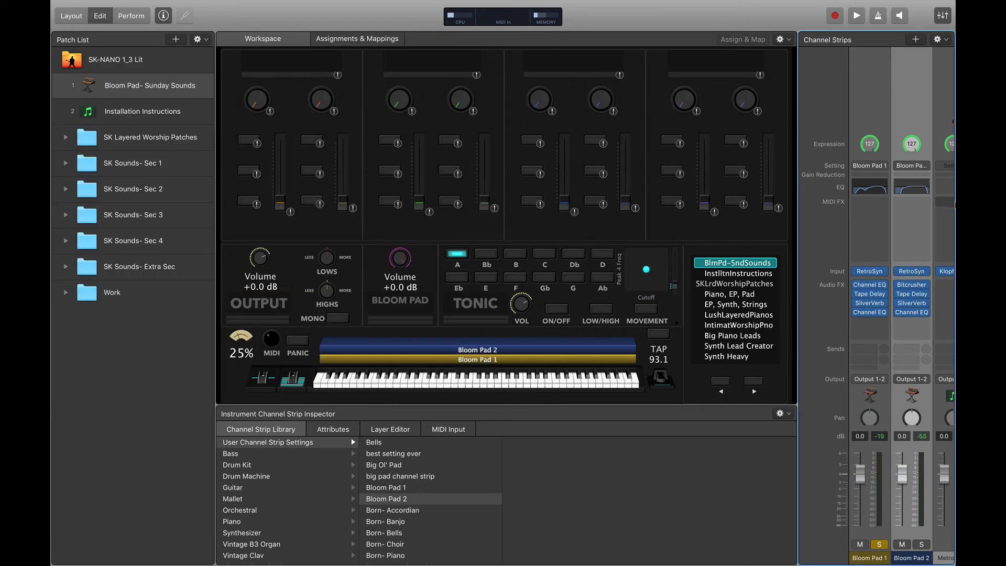
left_click(872, 272)
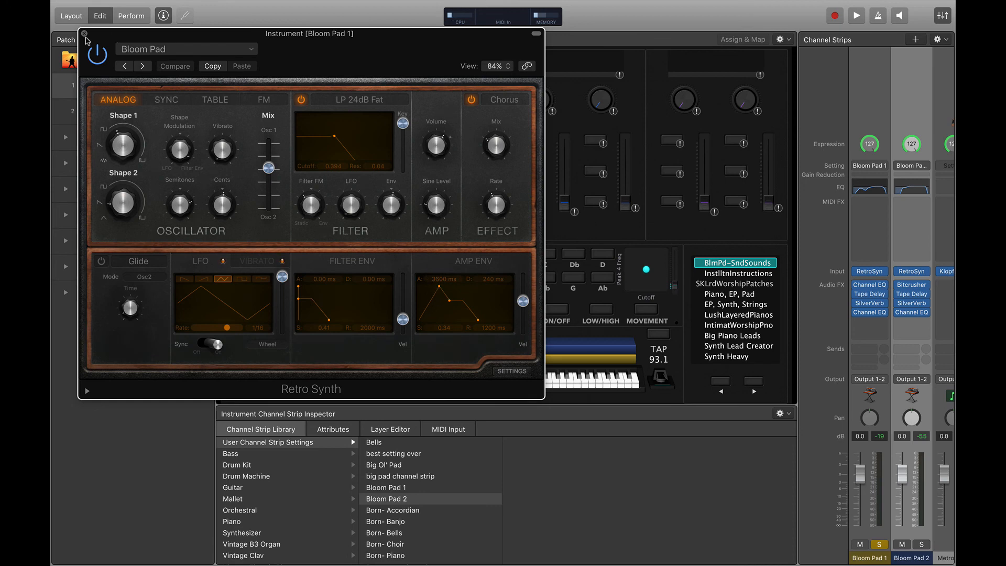
left_click(85, 34)
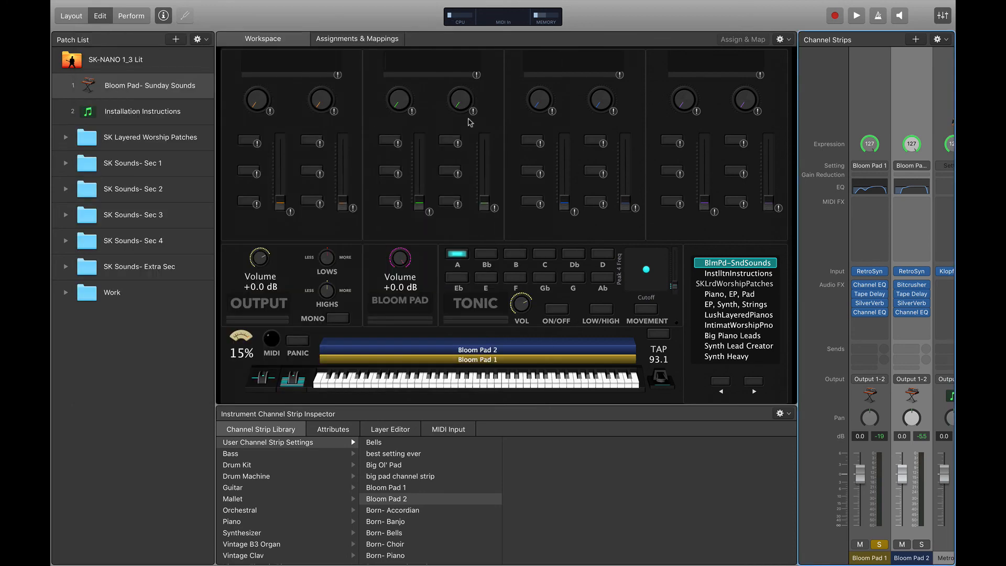
Check the SilverVerb settings on Bloom Pad 2 and close the effect window.
mouse_move(916, 305)
left_click(913, 306)
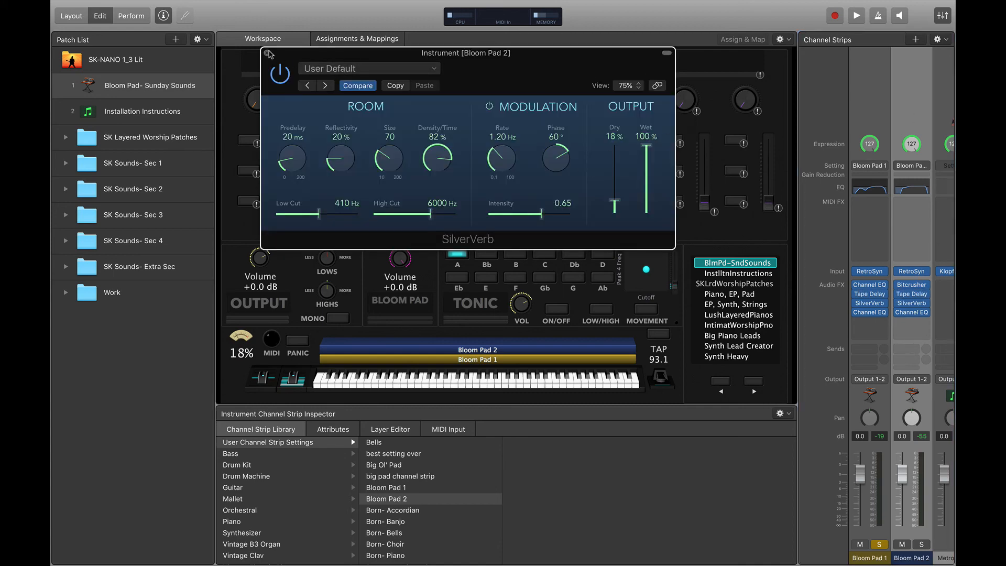
left_click(267, 53)
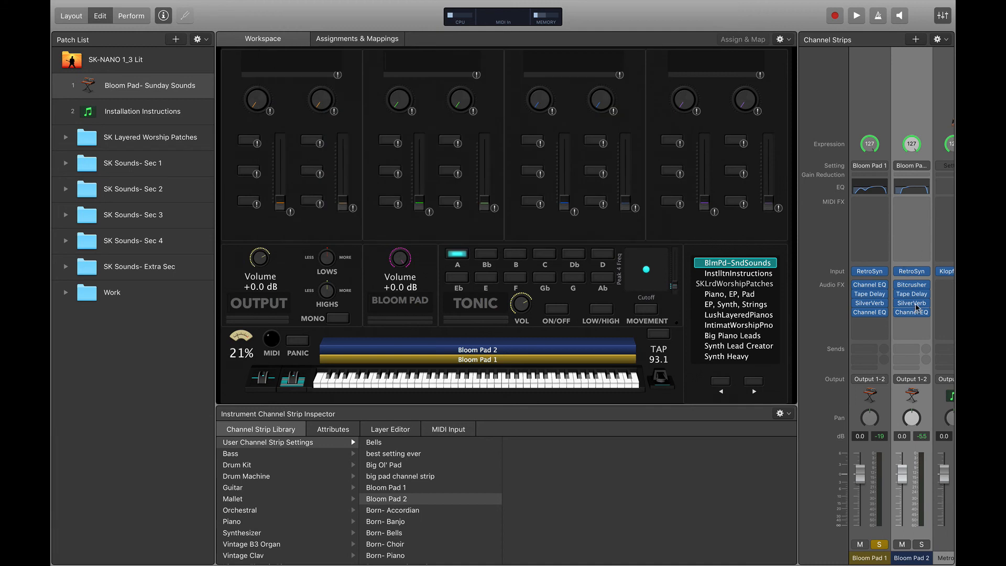
Turn off solo on Bloom Pad 1 to hear both layers together, and select the Bloom Pad- Sunday Sounds patch.
left_click(884, 545)
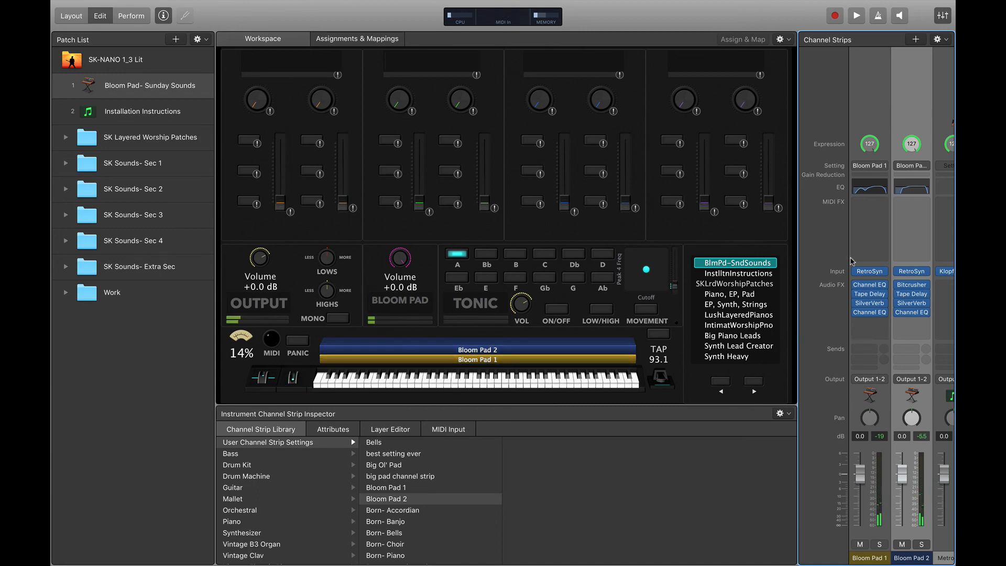
mouse_move(917, 305)
left_click(175, 91)
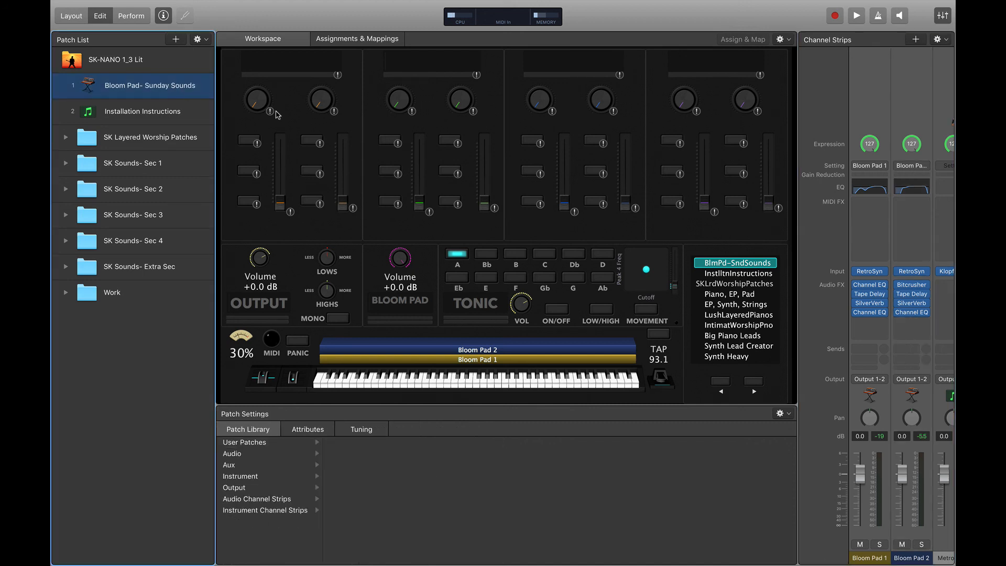